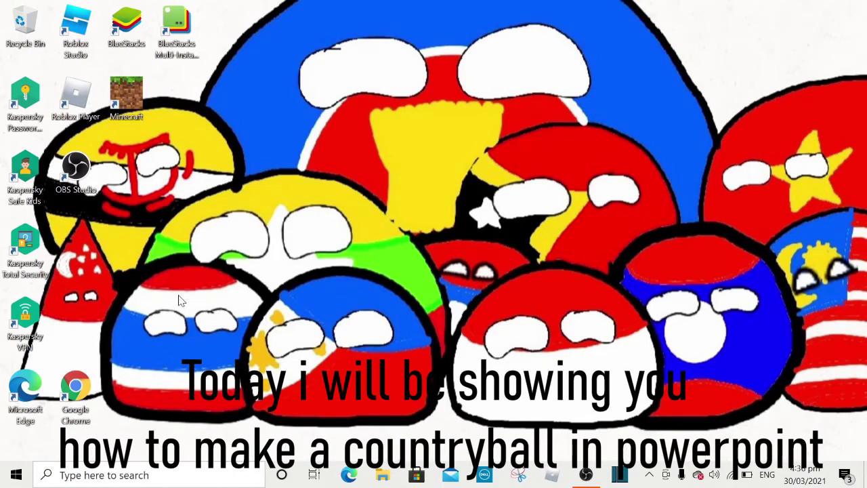
# Launch PowerPoint from the Office folder in the Start menu.
pyautogui.click(16, 475)
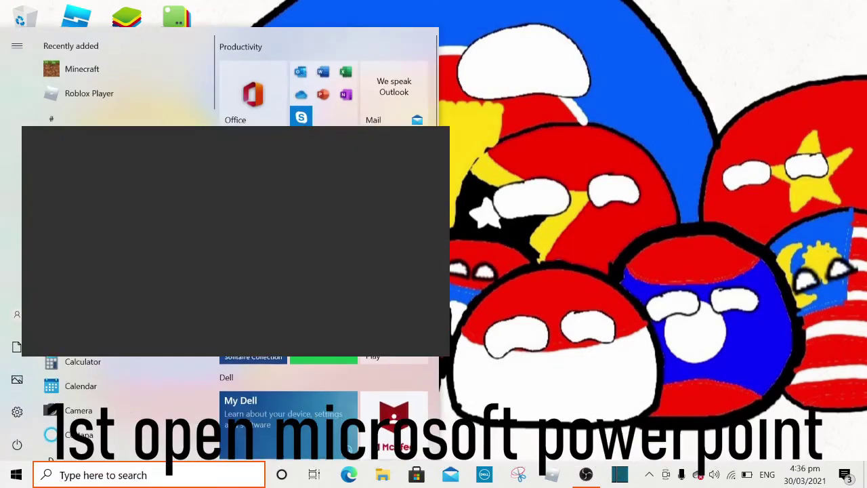
pyautogui.click(308, 98)
pyautogui.click(319, 251)
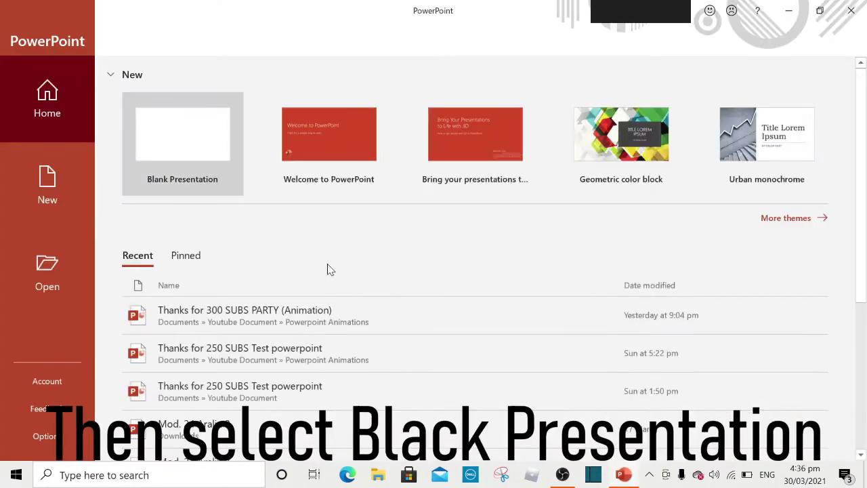
# Start a blank presentation and delete its title and subtitle placeholders.
pyautogui.click(176, 136)
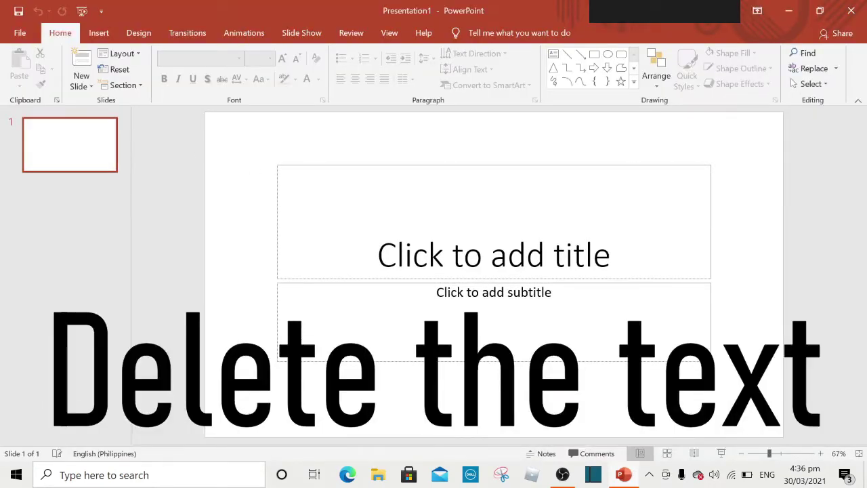
pyautogui.click(354, 165)
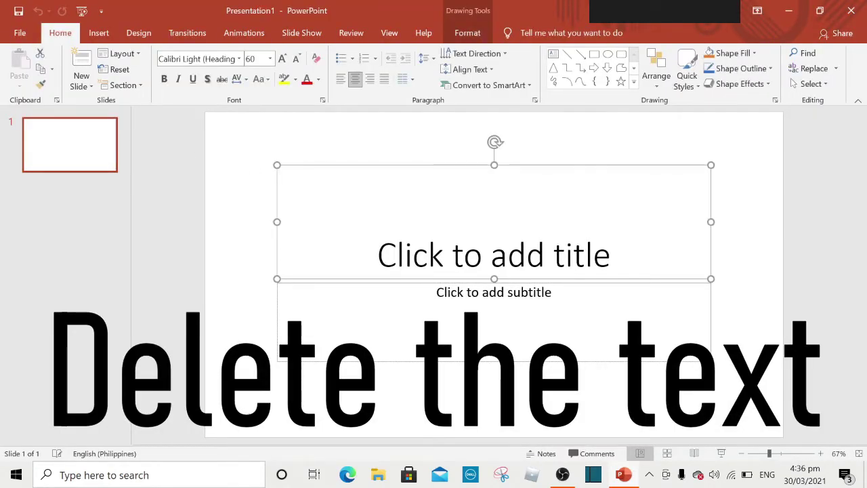
pyautogui.press('Delete')
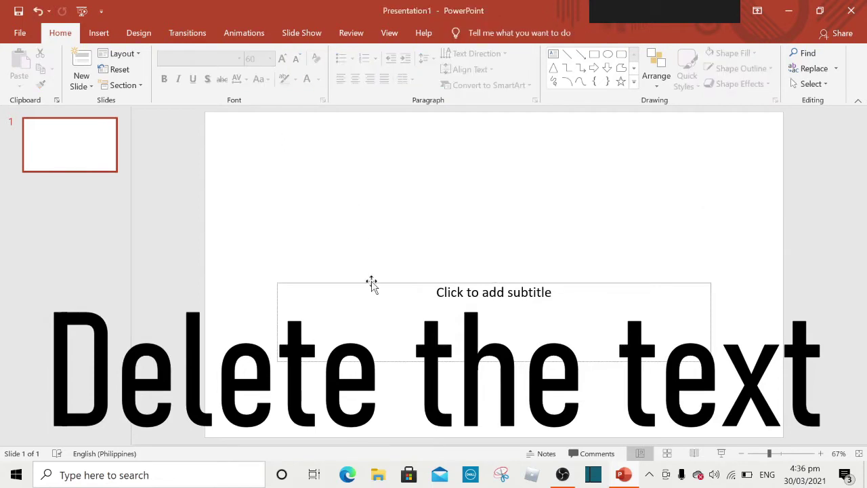
pyautogui.click(371, 283)
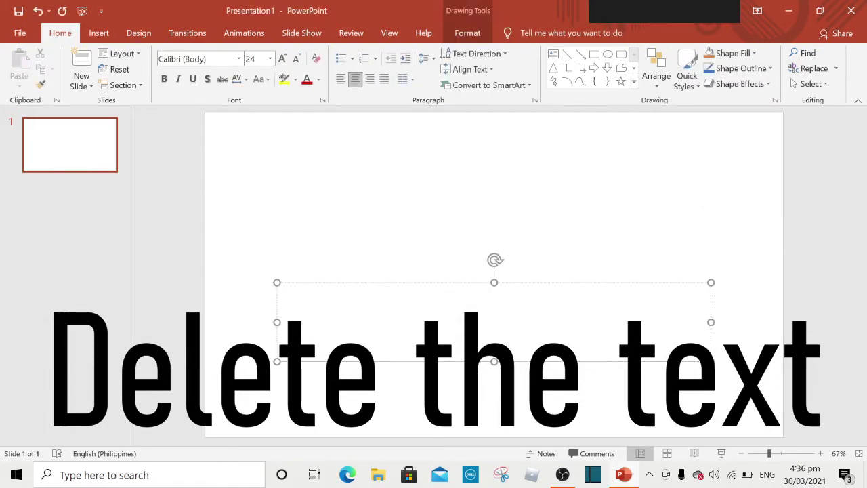
pyautogui.press('Delete')
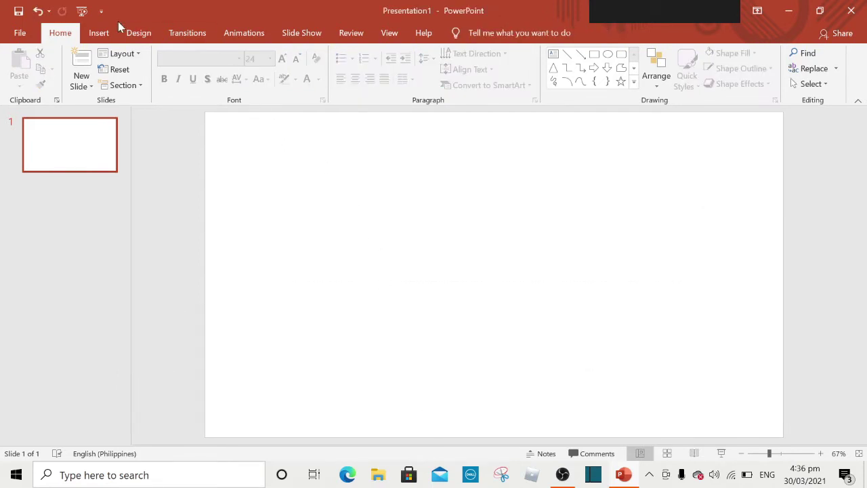
# Draw a perfect circle near the slide centre and enlarge it to 8.94 cm.
pyautogui.click(107, 30)
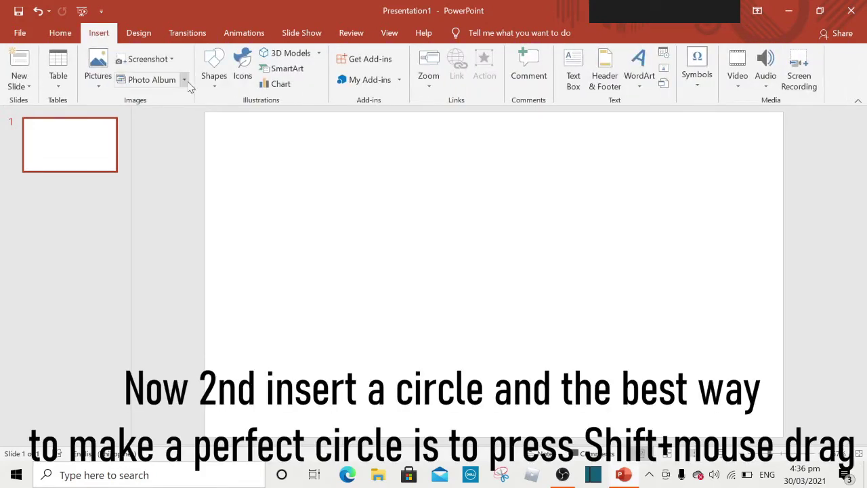
pyautogui.click(216, 83)
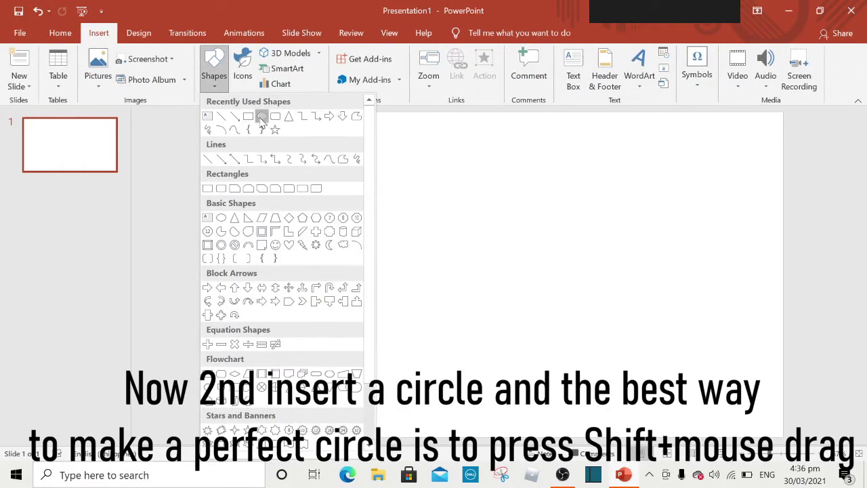
pyautogui.click(261, 116)
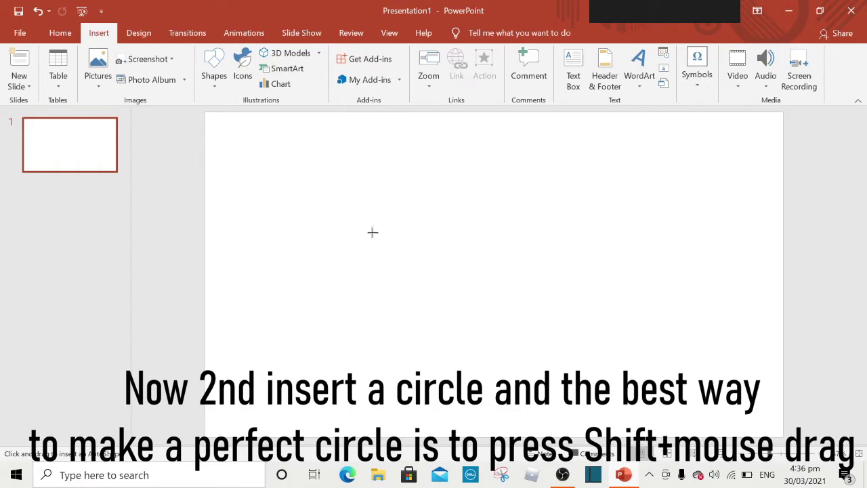
pyautogui.moveTo(377, 236); pyautogui.dragTo(461, 324)
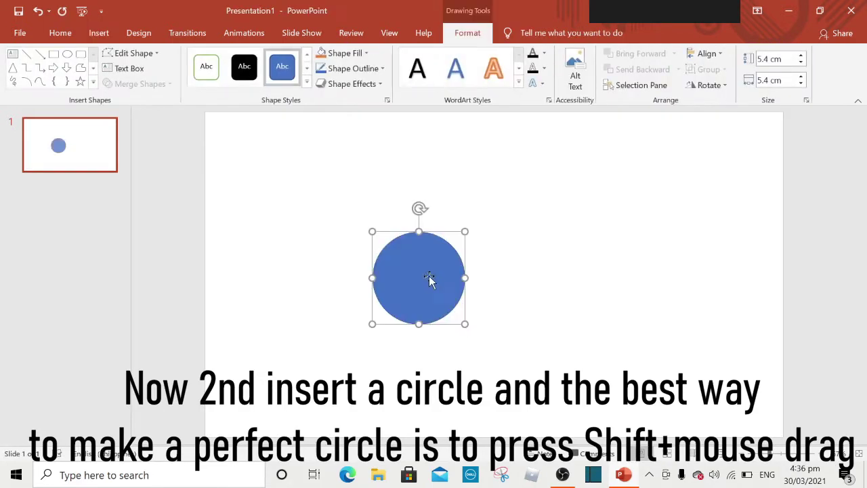
pyautogui.moveTo(429, 281)
pyautogui.mouseDown()
pyautogui.moveTo(497, 268)
pyautogui.moveTo(479, 244)
pyautogui.mouseUp()
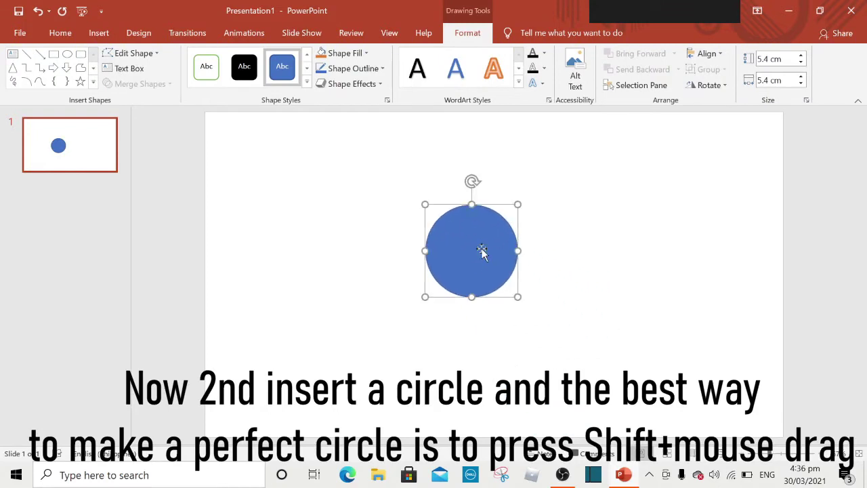
pyautogui.moveTo(518, 297); pyautogui.dragTo(575, 355)
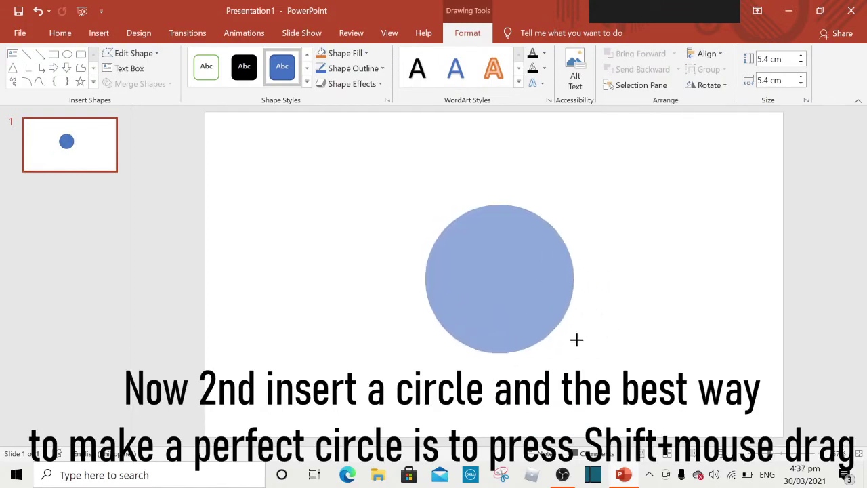
pyautogui.moveTo(533, 290); pyautogui.dragTo(522, 283)
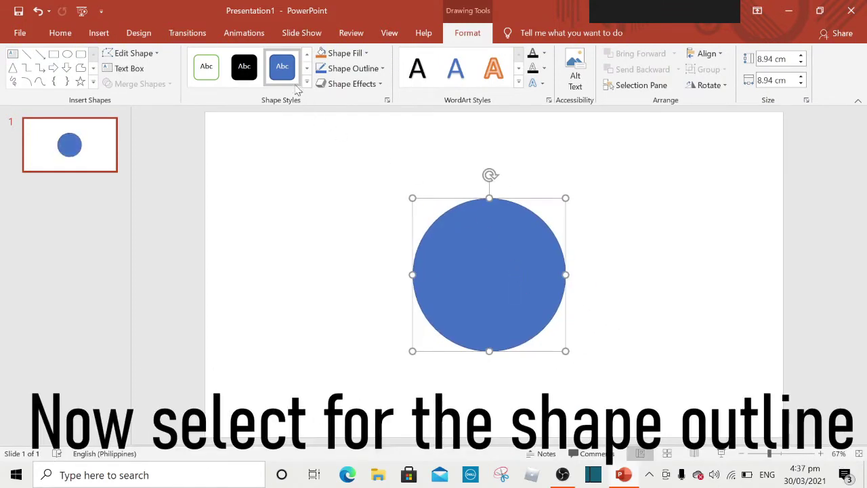
# Give the circle a white fill with a black outline 6 pt thick.
pyautogui.click(307, 54)
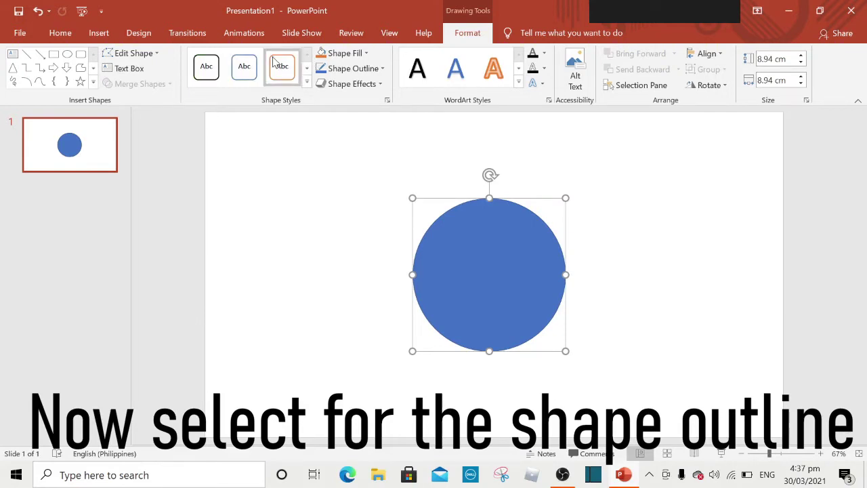
pyautogui.click(206, 67)
pyautogui.click(371, 69)
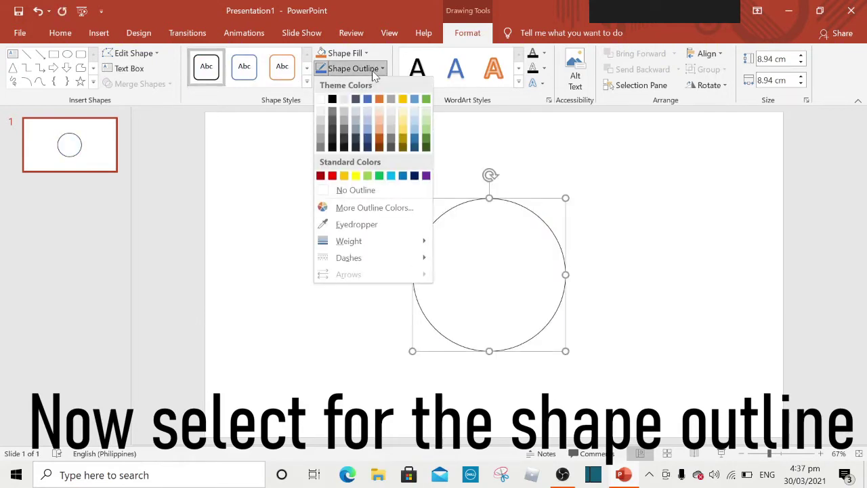
pyautogui.moveTo(377, 244)
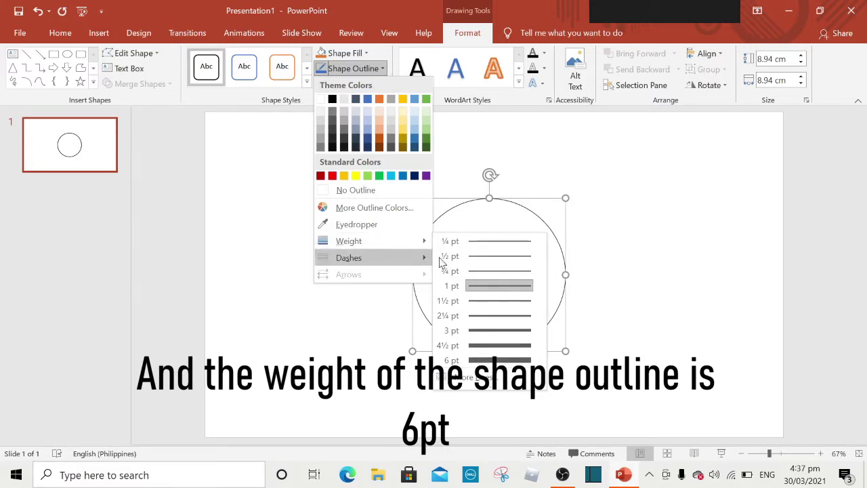
pyautogui.click(491, 359)
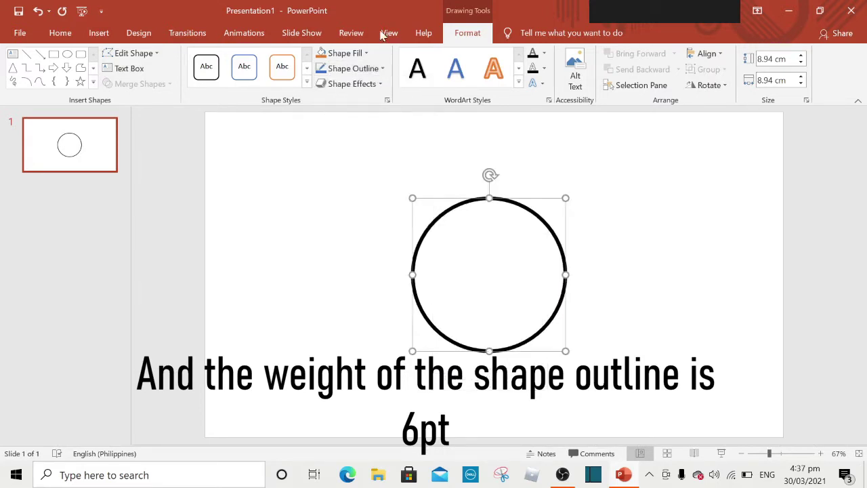
pyautogui.click(358, 55)
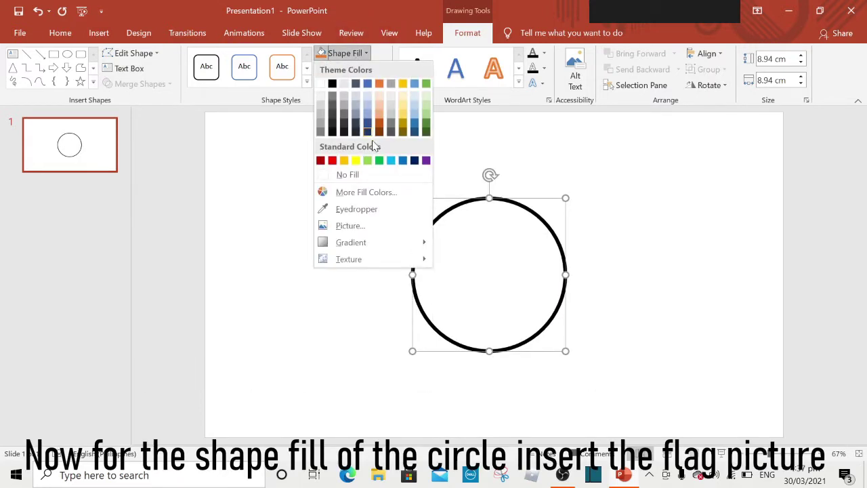
# Fill the circle with the Philippine Flag image from Documents > Youtube Document > Flags.
pyautogui.click(377, 233)
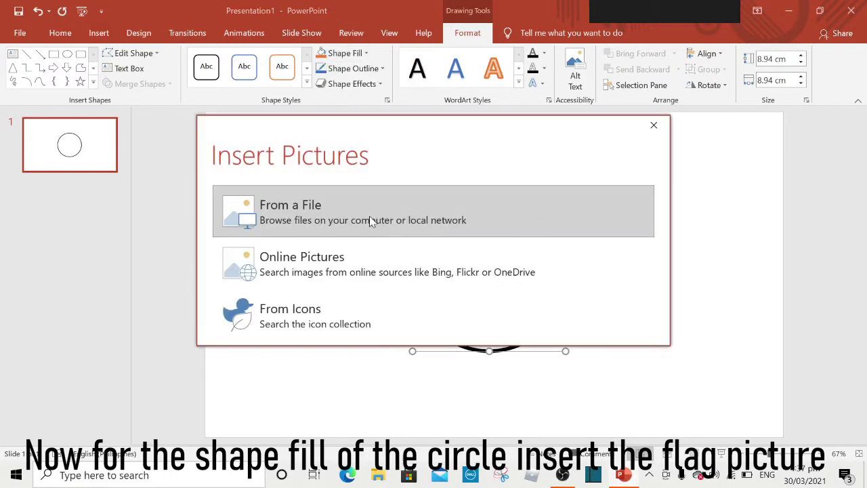
pyautogui.click(372, 221)
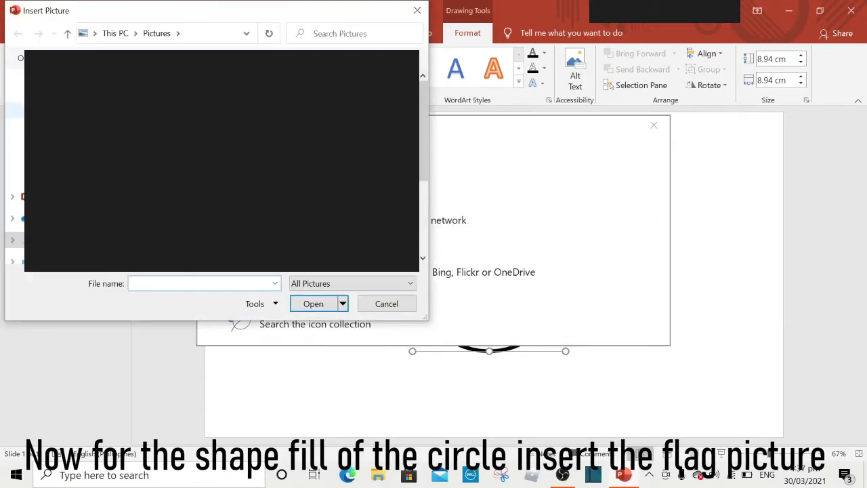
pyautogui.click(14, 78)
pyautogui.doubleClick(81, 68)
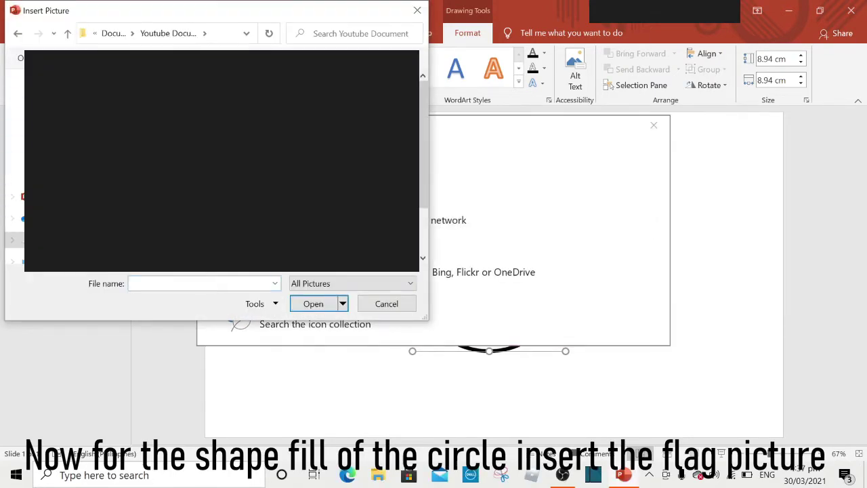
pyautogui.press('Return')
pyautogui.scroll(-5, 222, 161)
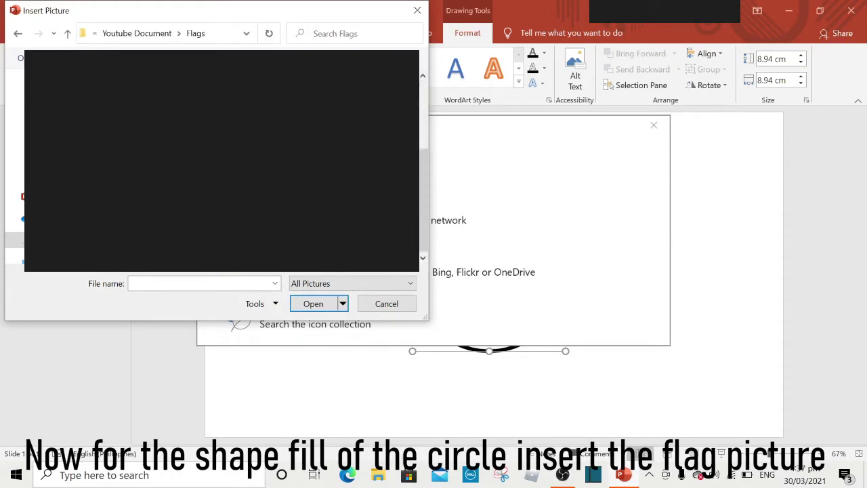
pyautogui.click(221, 203)
pyautogui.click(312, 304)
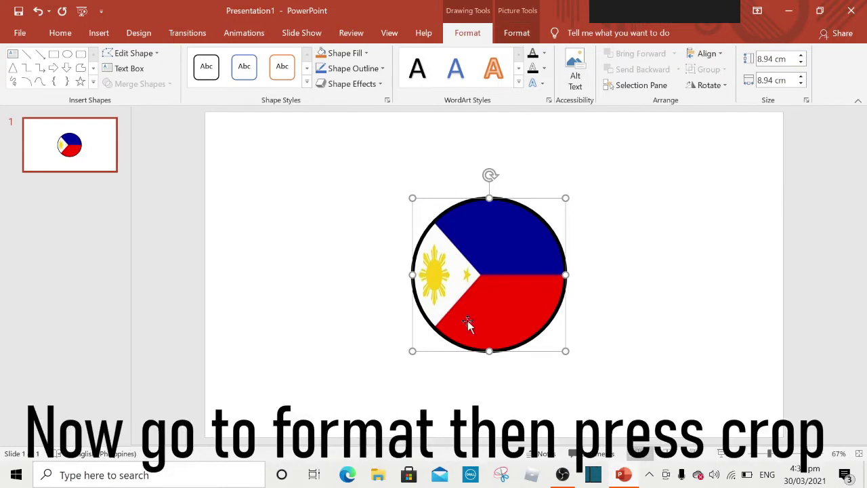
# Crop the flag picture to Fill and shift it right so the sun and triangle show.
pyautogui.click(520, 39)
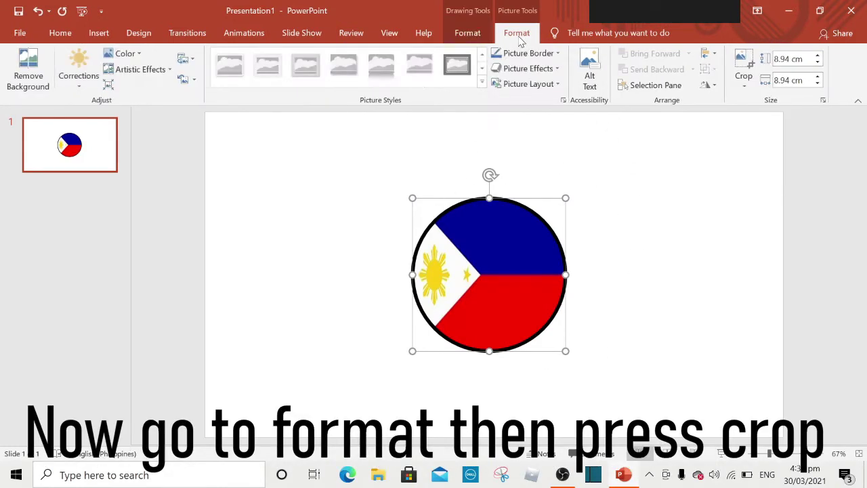
pyautogui.click(743, 62)
pyautogui.click(744, 87)
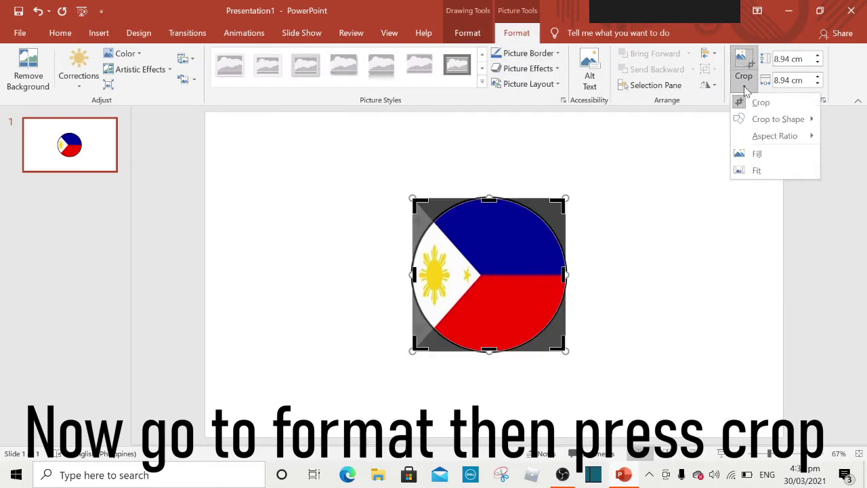
pyautogui.click(757, 155)
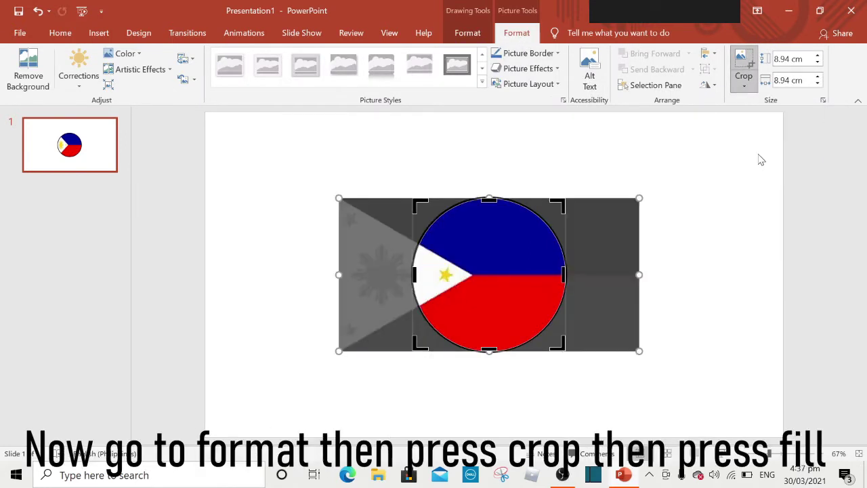
pyautogui.moveTo(499, 276)
pyautogui.mouseDown()
pyautogui.moveTo(574, 276)
pyautogui.moveTo(562, 273)
pyautogui.mouseUp()
pyautogui.click(743, 65)
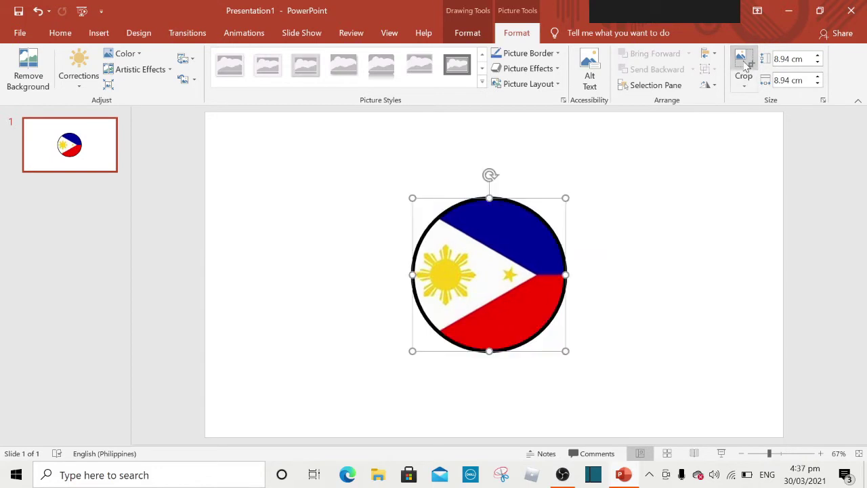
pyautogui.click(496, 175)
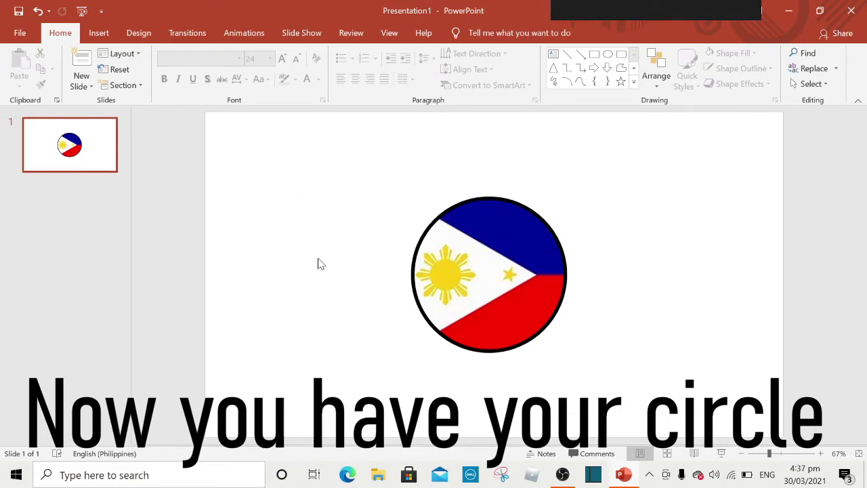
# Draw a small 2.3 cm oval over the sun on the flag ball.
pyautogui.click(98, 33)
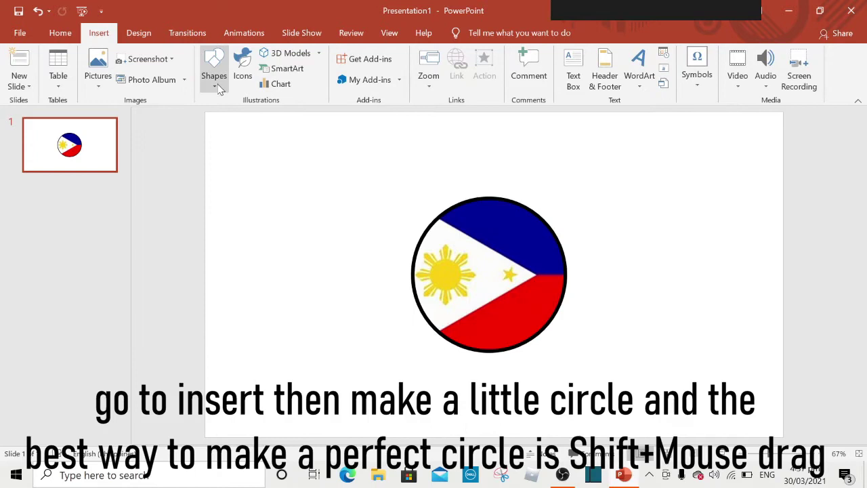
pyautogui.click(216, 85)
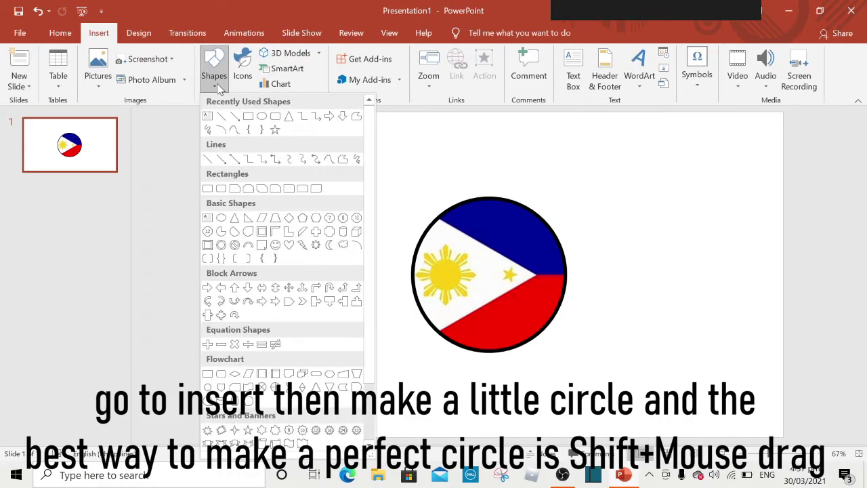
pyautogui.click(261, 118)
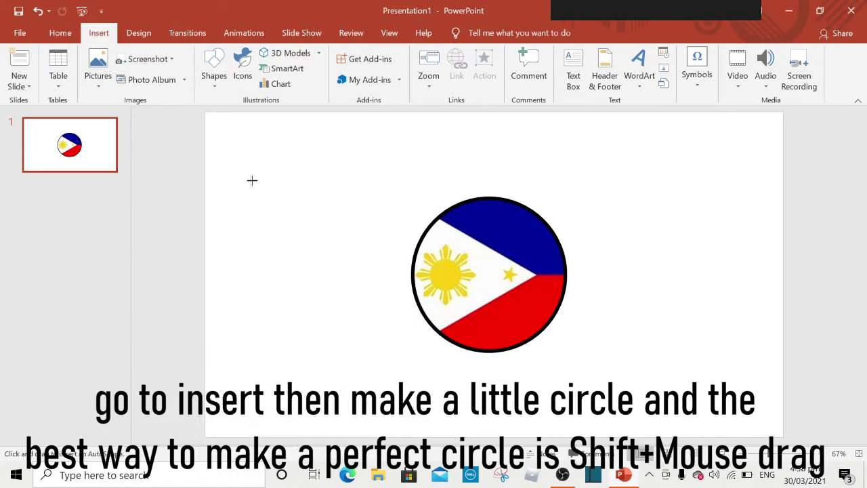
pyautogui.moveTo(251, 180)
pyautogui.mouseDown()
pyautogui.moveTo(279, 206)
pyautogui.moveTo(465, 258)
pyautogui.moveTo(348, 189)
pyautogui.moveTo(484, 280)
pyautogui.moveTo(472, 264)
pyautogui.mouseUp()
# Style the eye circle with a white fill and a 3 pt black outline.
pyautogui.click(307, 53)
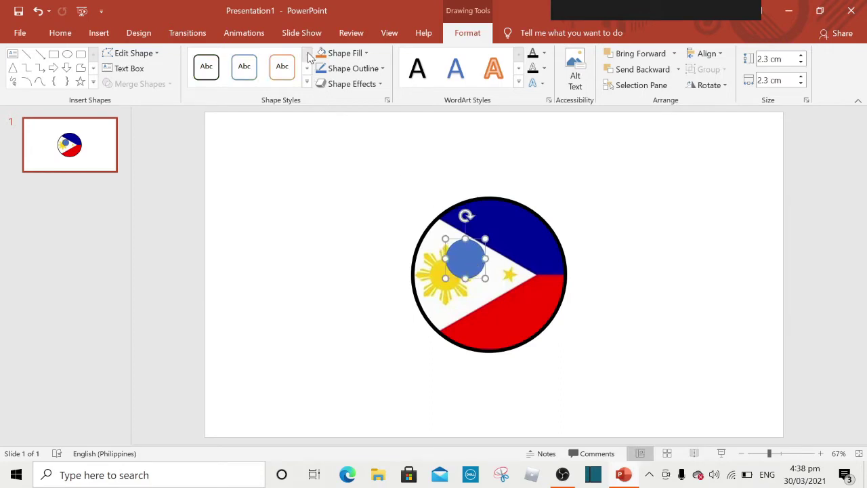
pyautogui.click(217, 73)
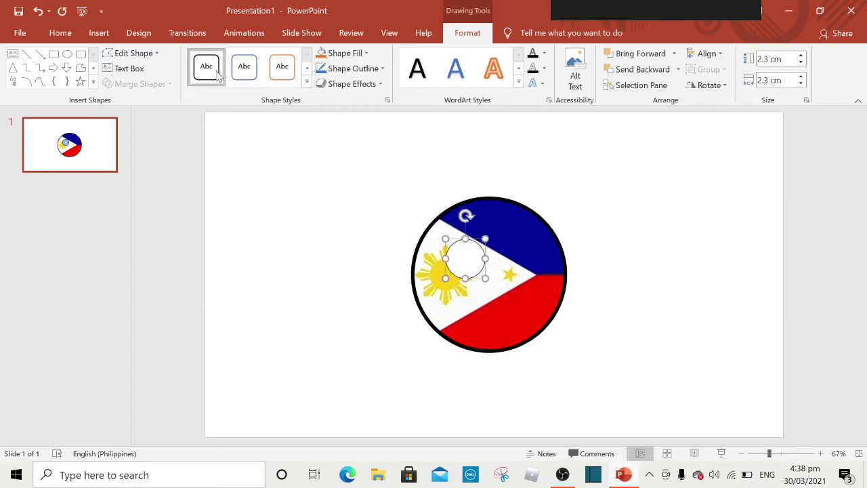
pyautogui.click(342, 53)
pyautogui.click(323, 88)
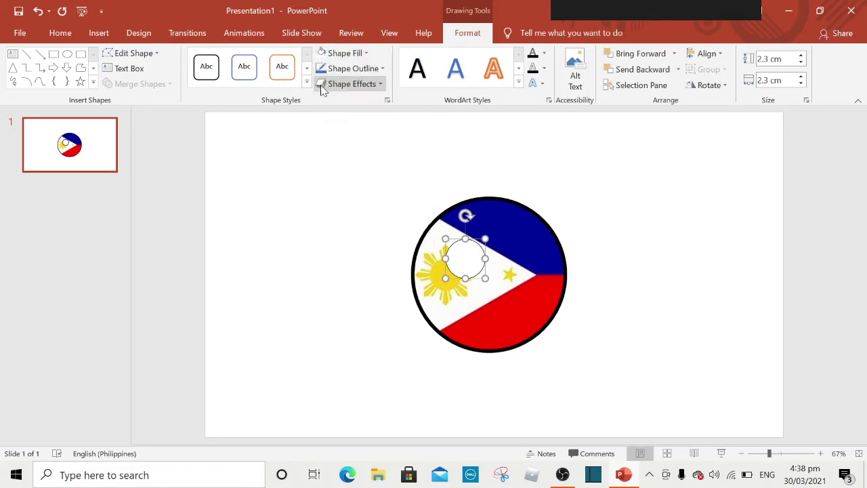
pyautogui.click(349, 69)
pyautogui.moveTo(414, 243)
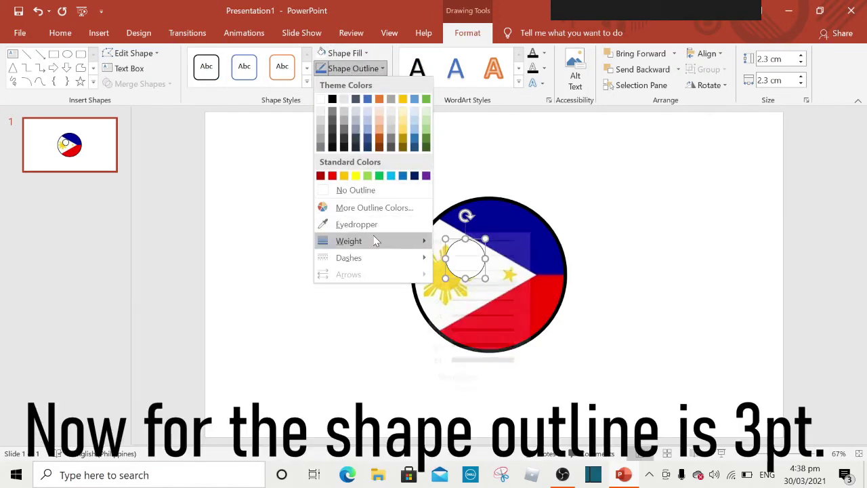
pyautogui.click(462, 330)
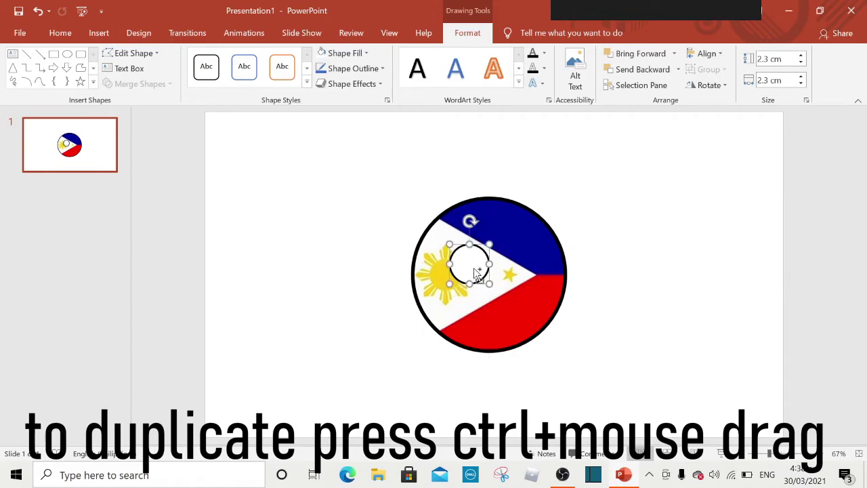
# Copy the eye to the right of the first and move both eyes up level.
pyautogui.moveTo(477, 272); pyautogui.dragTo(521, 274)
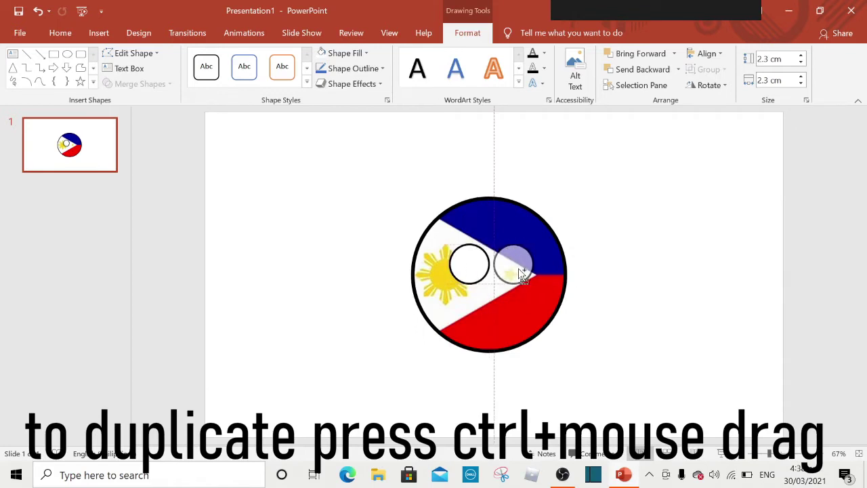
pyautogui.moveTo(522, 275); pyautogui.dragTo(510, 255)
pyautogui.keyDown('ctrl'); pyautogui.click(484, 268); pyautogui.keyUp('ctrl')
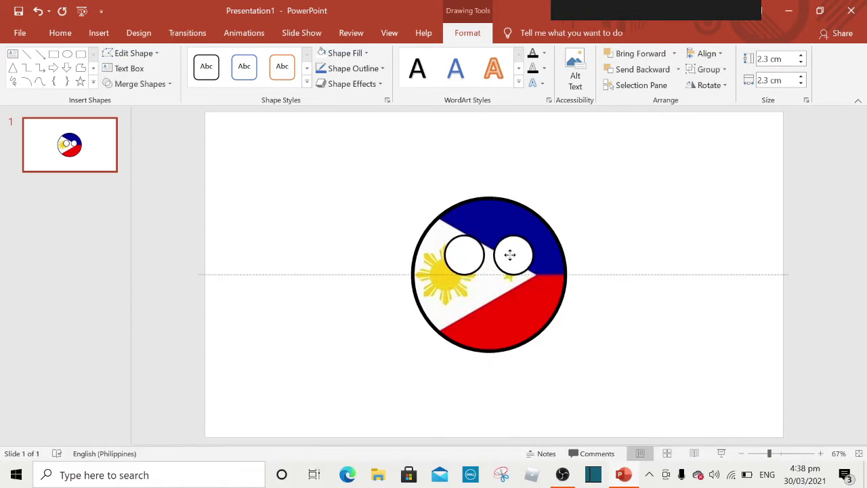
pyautogui.click(691, 201)
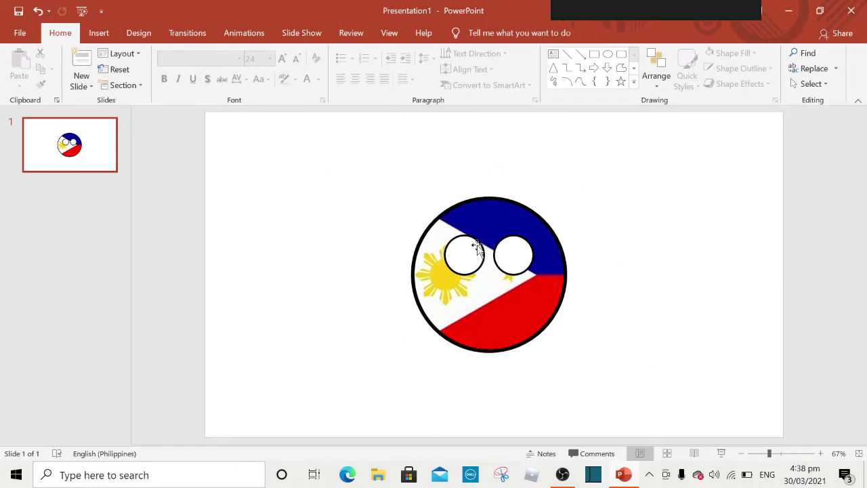
pyautogui.click(424, 34)
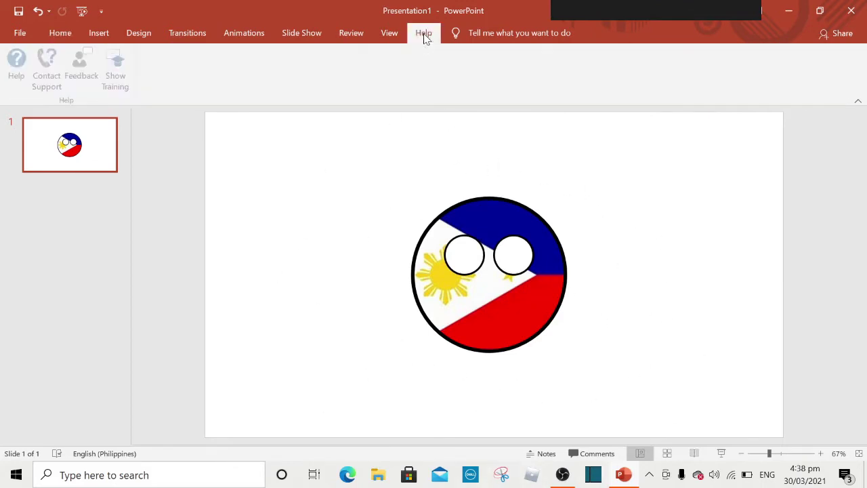
pyautogui.click(390, 34)
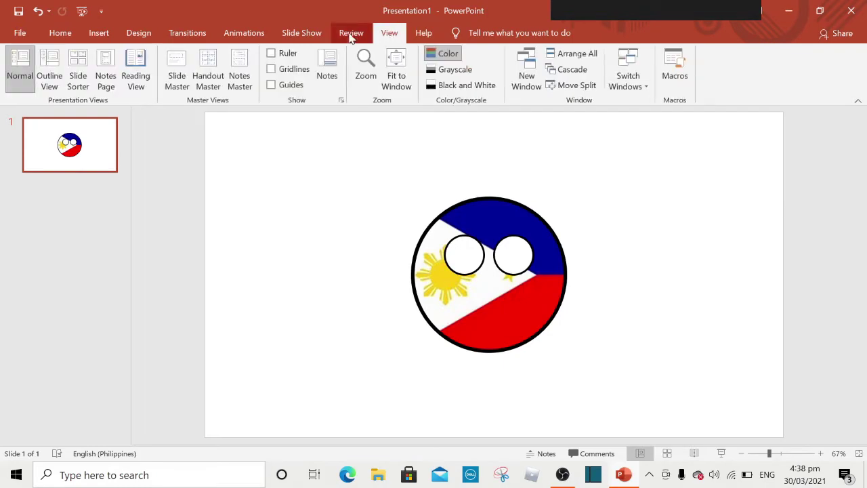
# Draw a large circle aligned exactly over the flag ball.
pyautogui.click(102, 35)
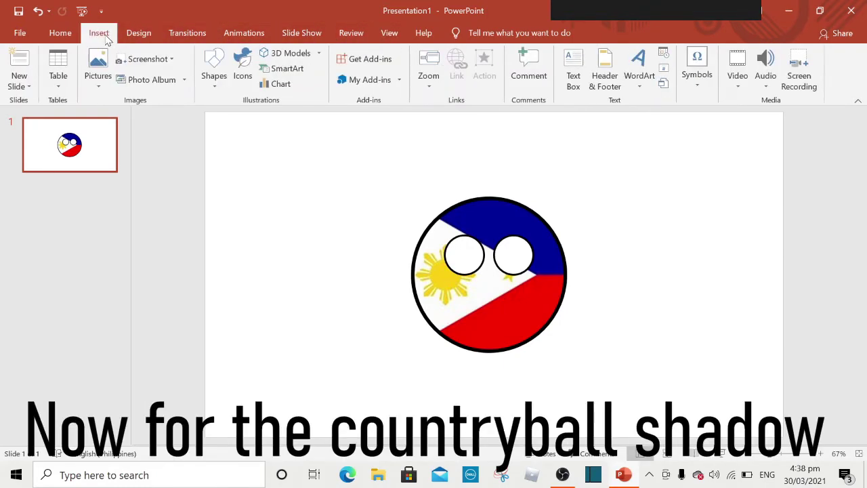
pyautogui.click(214, 75)
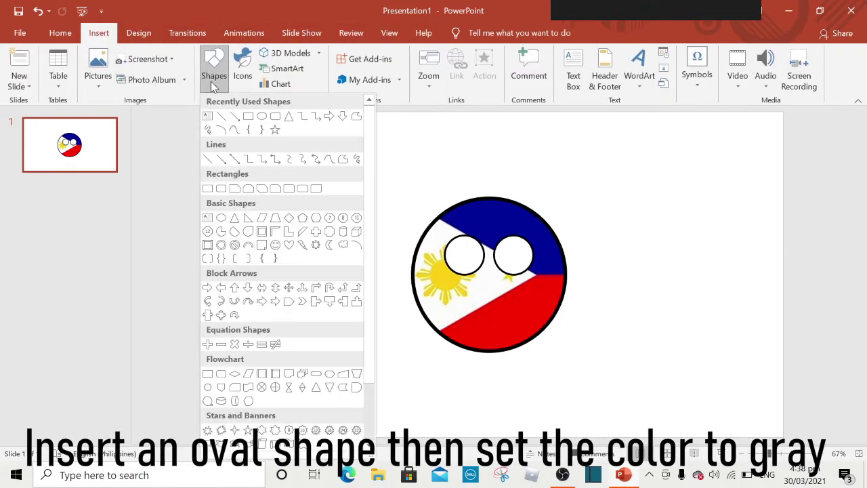
pyautogui.click(261, 117)
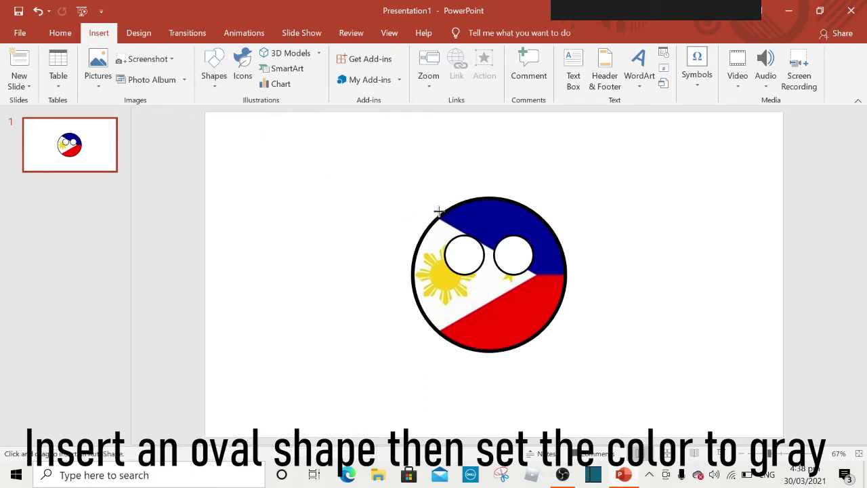
pyautogui.moveTo(442, 222); pyautogui.dragTo(595, 354)
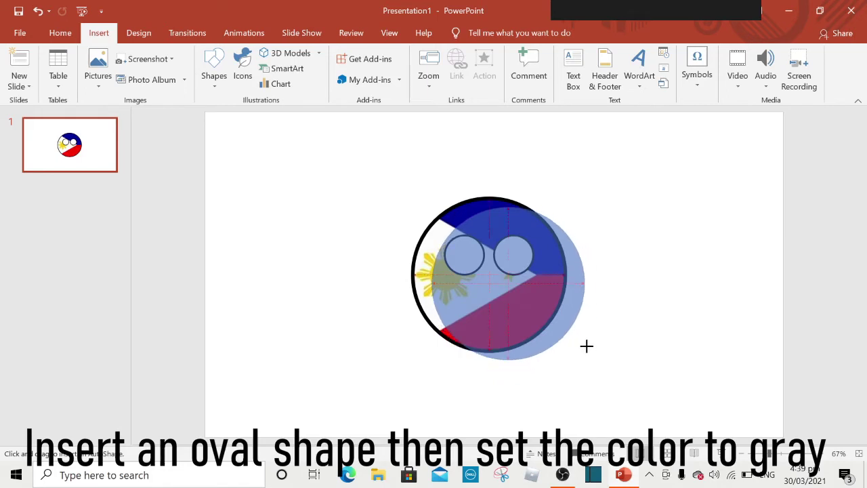
pyautogui.moveTo(594, 354); pyautogui.dragTo(584, 342)
pyautogui.moveTo(518, 288); pyautogui.dragTo(494, 273)
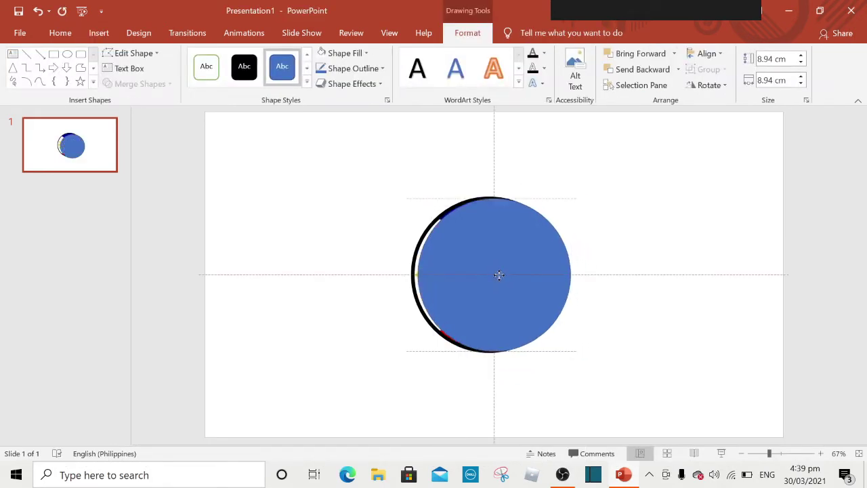
pyautogui.click(307, 56)
# Fill the big circle Background 2, Darker 75% dark gray and remove its outline.
pyautogui.click(338, 54)
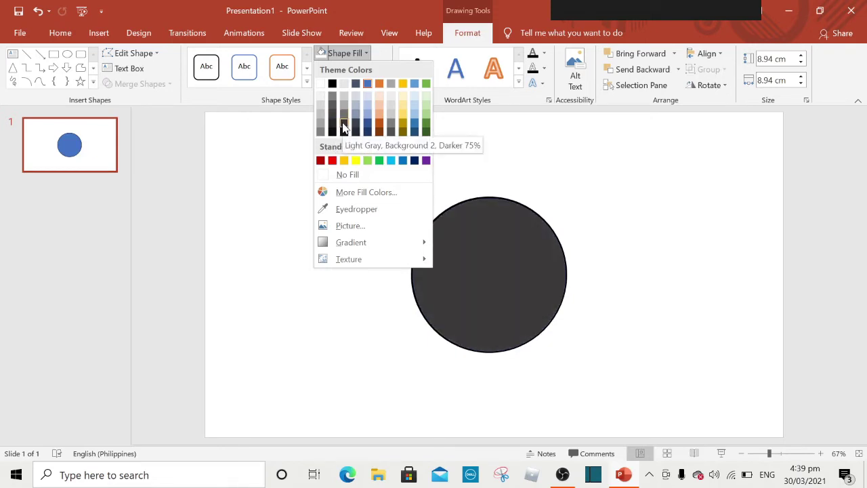
pyautogui.click(344, 131)
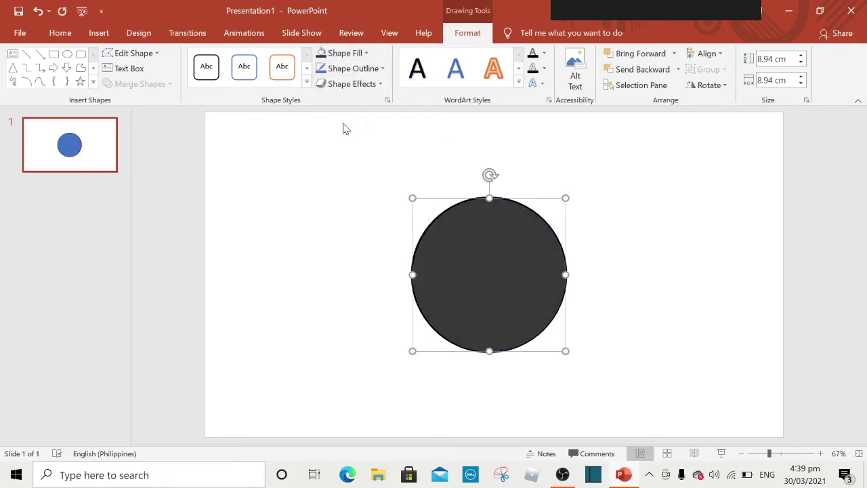
pyautogui.click(353, 71)
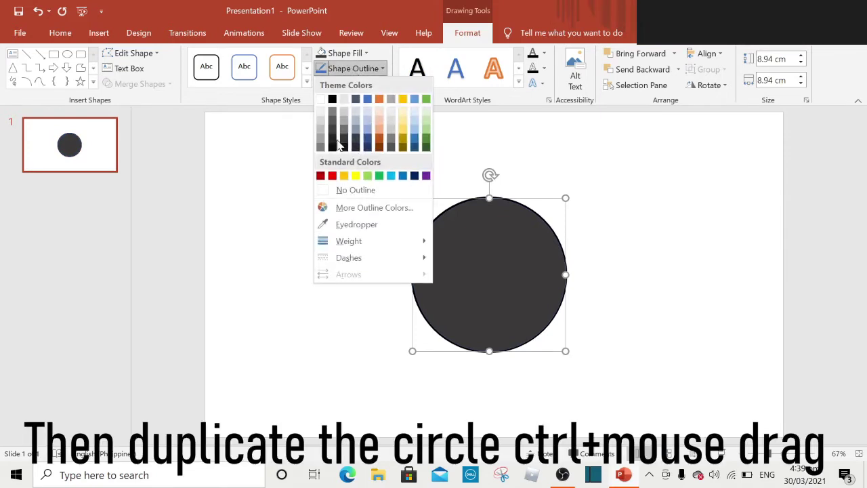
pyautogui.click(338, 195)
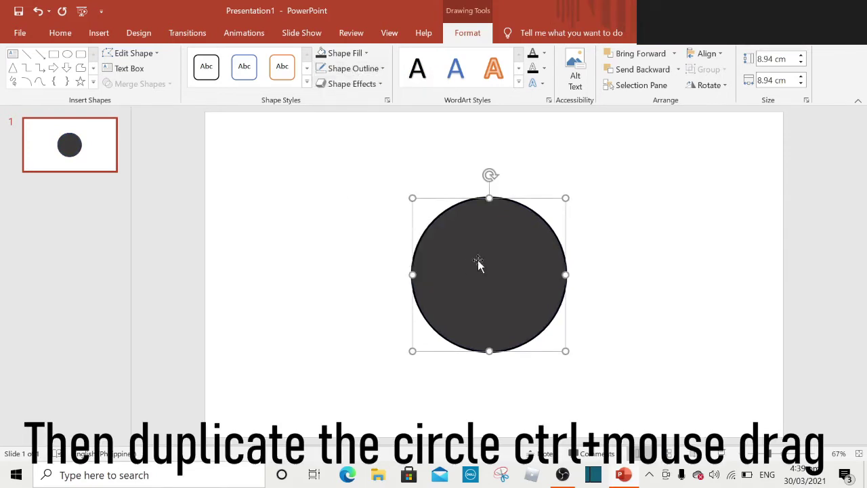
# Duplicate the dark gray circle slightly above the original.
pyautogui.moveTo(477, 260); pyautogui.dragTo(483, 248)
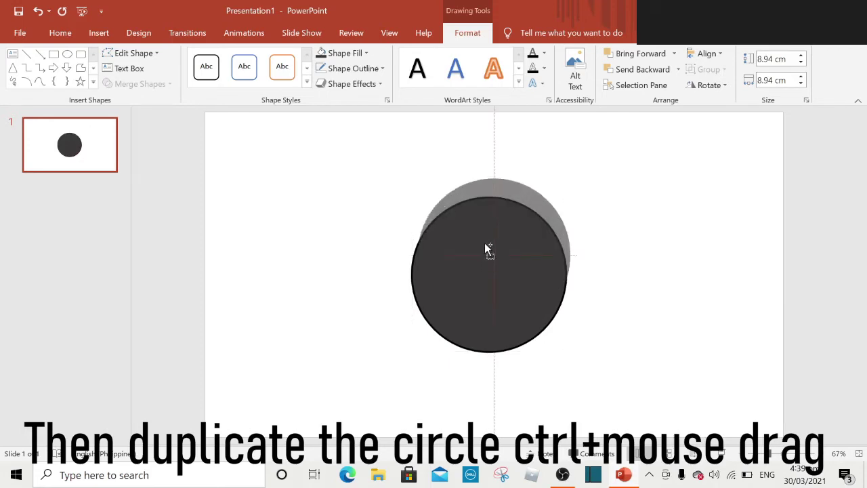
pyautogui.moveTo(486, 244); pyautogui.dragTo(486, 245)
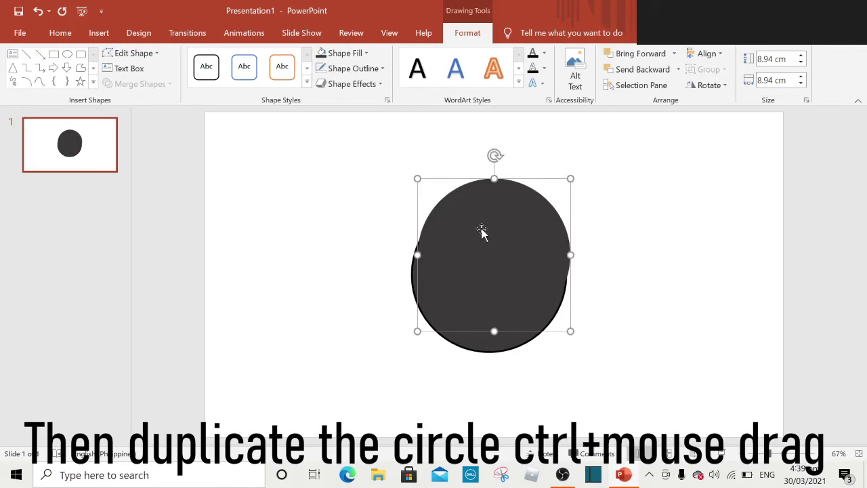
pyautogui.click(166, 247)
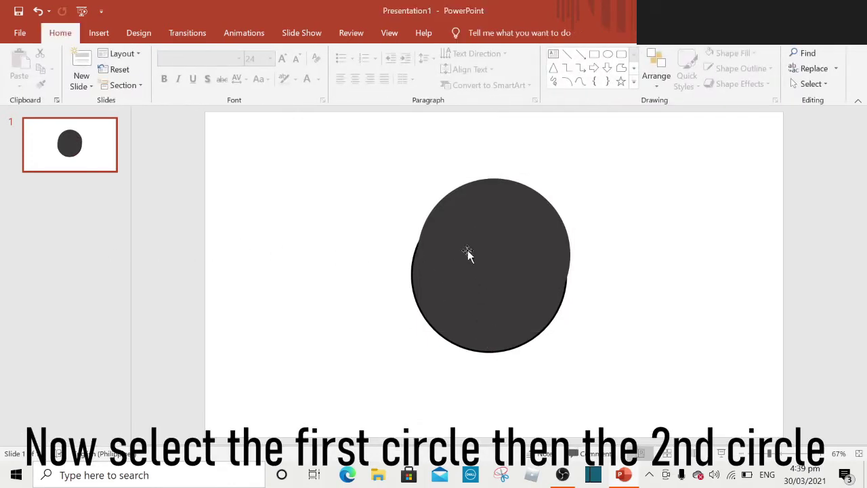
# Subtract the upper circle from the lower one, leaving a 6.13 × 8.91 cm crescent.
pyautogui.click(472, 350)
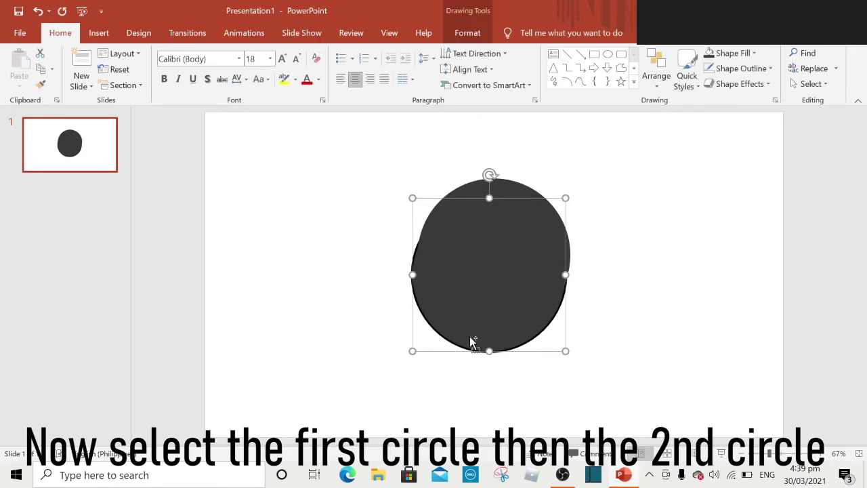
pyautogui.keyDown('shift'); pyautogui.click(499, 228); pyautogui.keyUp('shift')
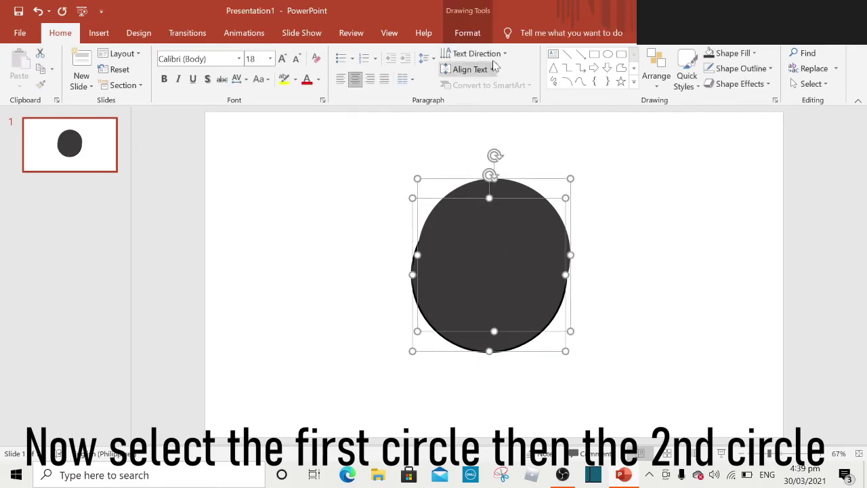
pyautogui.click(467, 34)
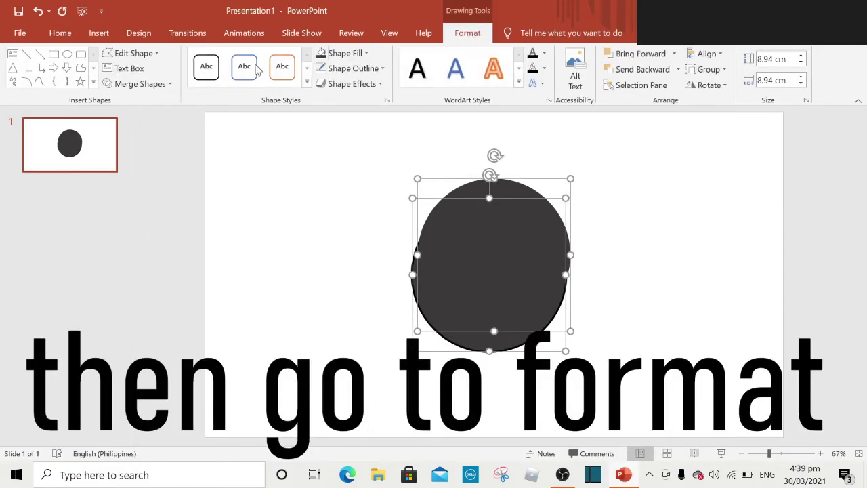
pyautogui.click(135, 84)
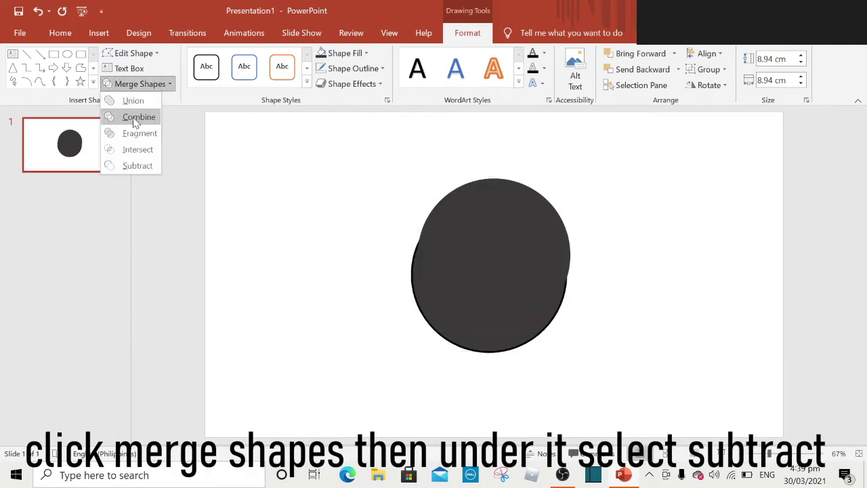
pyautogui.click(139, 166)
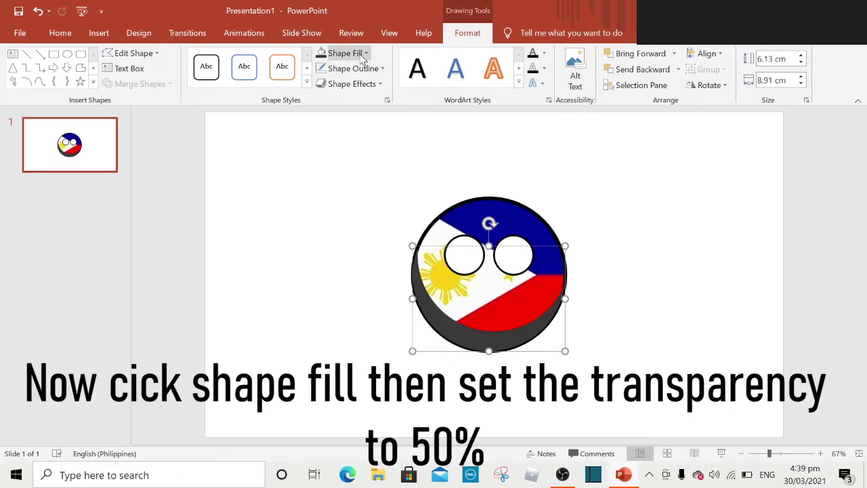
pyautogui.click(360, 55)
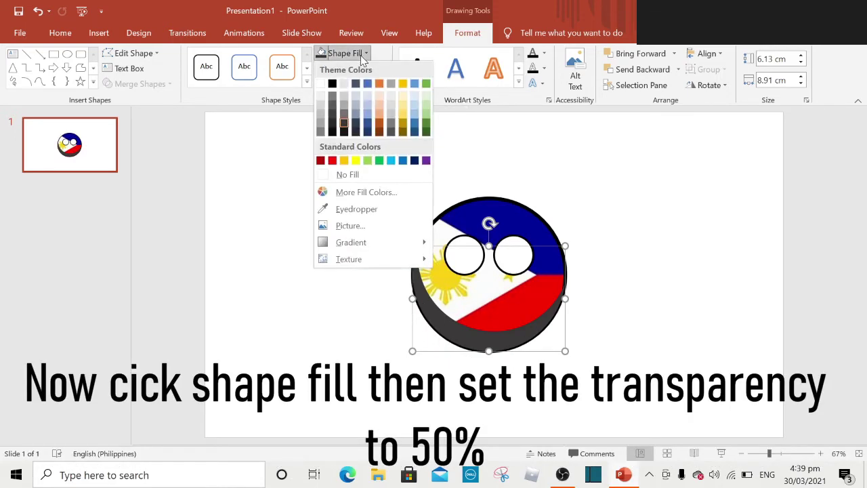
# Set the crescent's fill transparency to 50% in More Fill Colors.
pyautogui.click(358, 194)
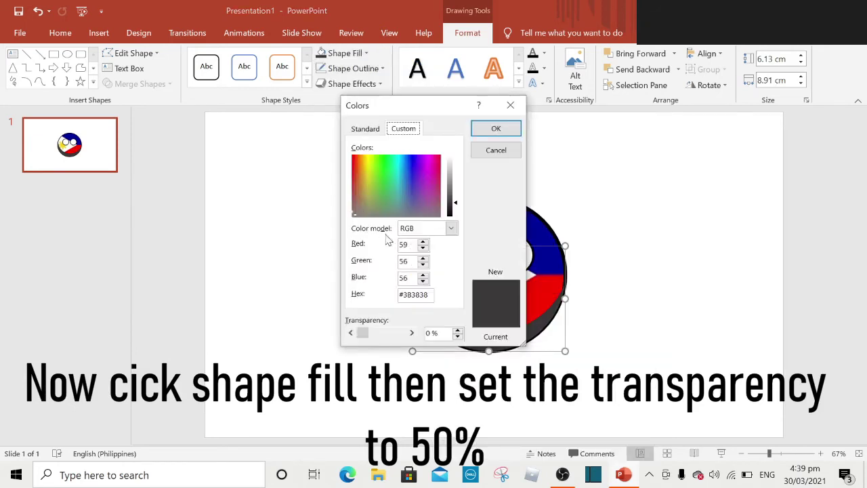
pyautogui.click(432, 333)
pyautogui.doubleClick(431, 332)
pyautogui.write('5')
pyautogui.write('0')
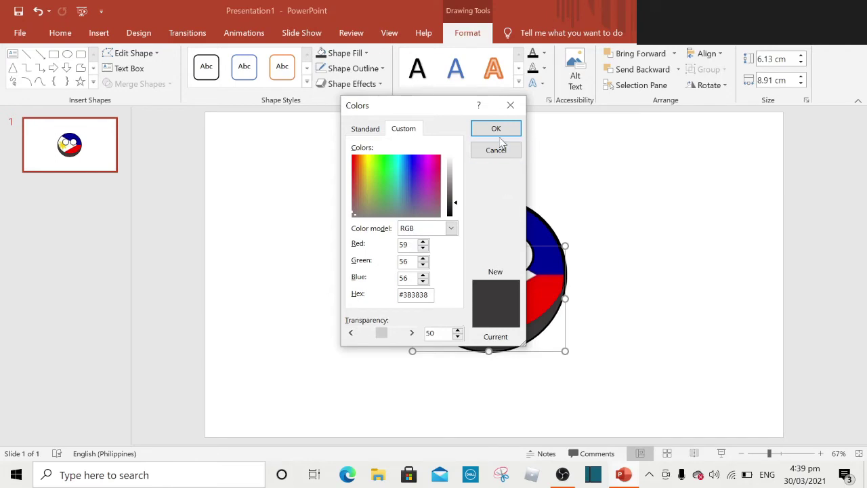
pyautogui.click(499, 132)
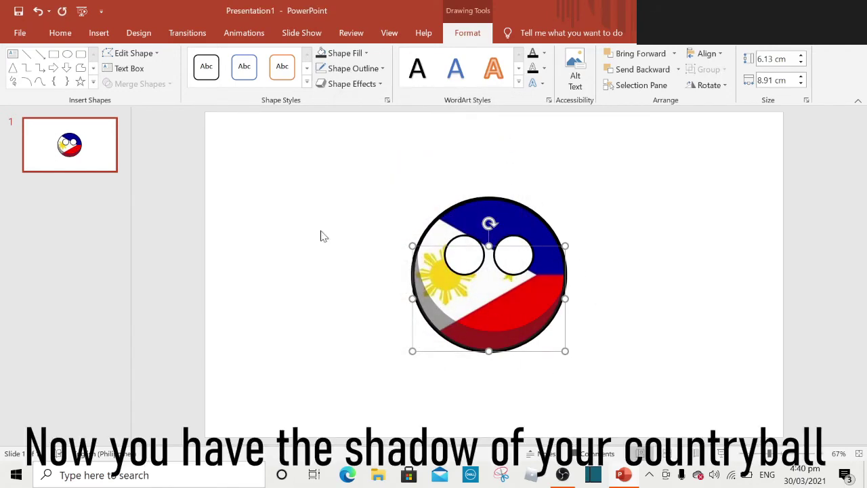
pyautogui.click(178, 248)
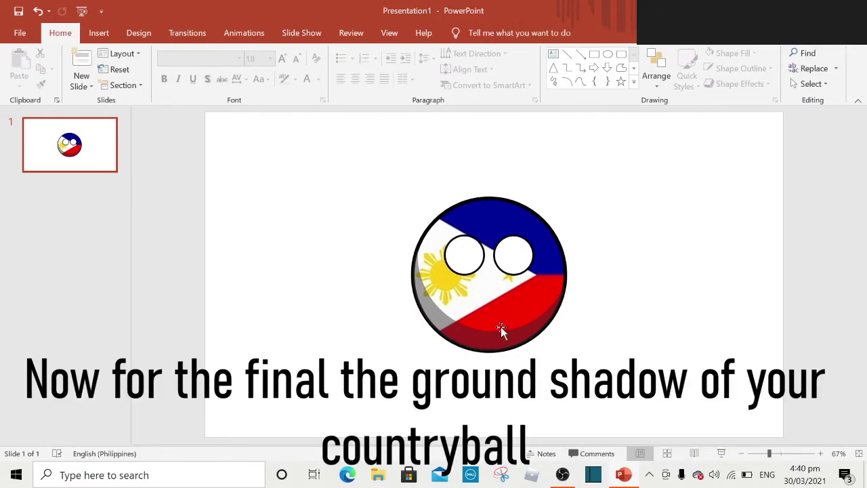
# Draw an oval and position it overlapping the bottom of the flag ball.
pyautogui.click(98, 32)
pyautogui.click(213, 76)
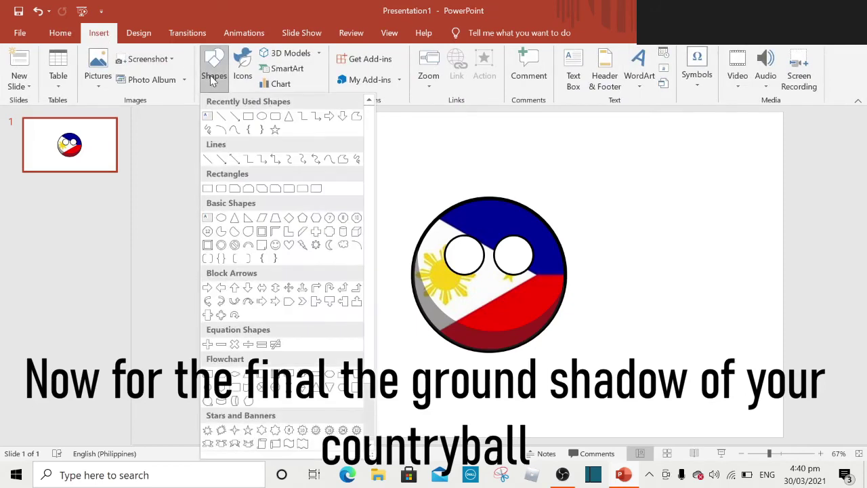
pyautogui.click(262, 116)
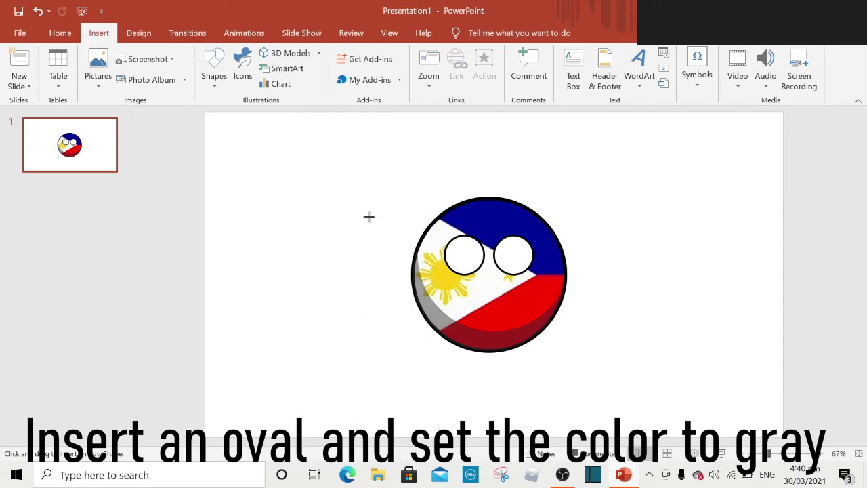
pyautogui.moveTo(312, 262); pyautogui.dragTo(465, 312)
pyautogui.moveTo(417, 281); pyautogui.dragTo(475, 344)
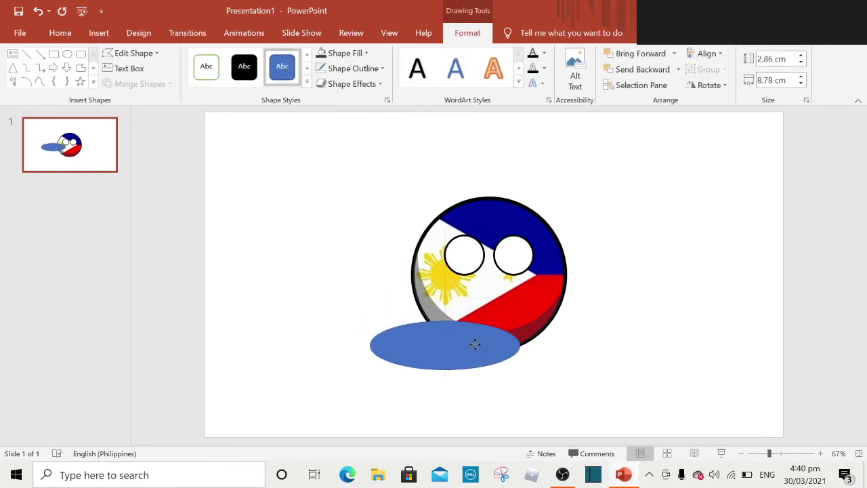
# Fill the oval with the recent dark grey and give it no outline.
pyautogui.click(308, 55)
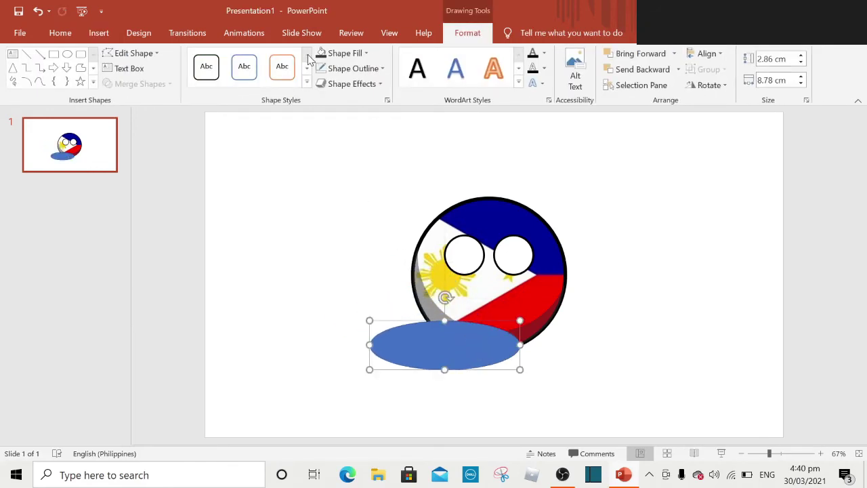
pyautogui.click(342, 53)
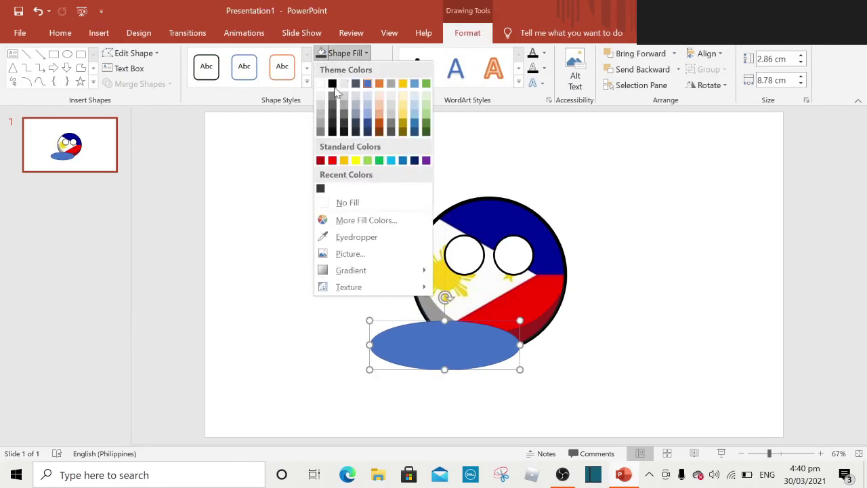
pyautogui.click(321, 190)
pyautogui.click(368, 70)
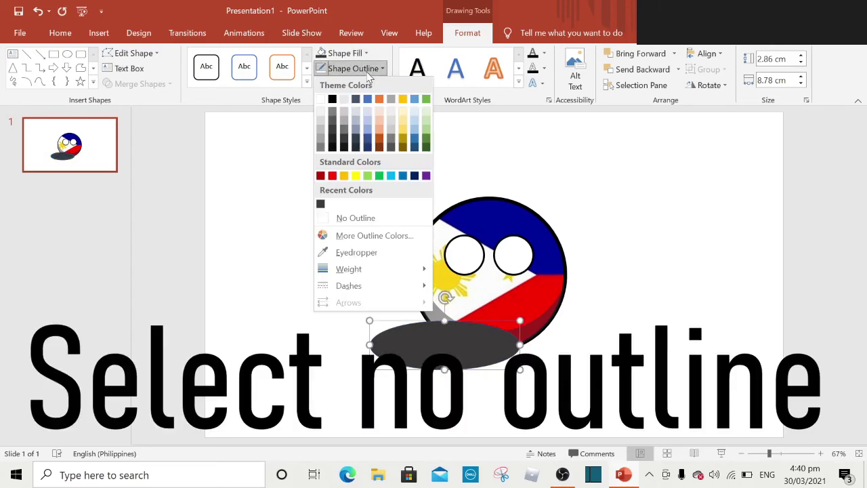
pyautogui.click(354, 218)
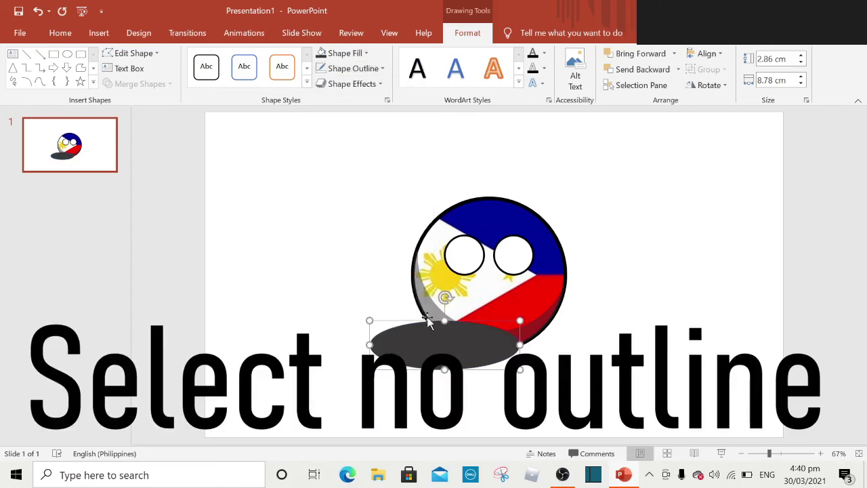
pyautogui.moveTo(428, 323); pyautogui.dragTo(419, 318)
# Send the shadow oval behind the ball and centre it beneath.
pyautogui.rightClick(441, 343)
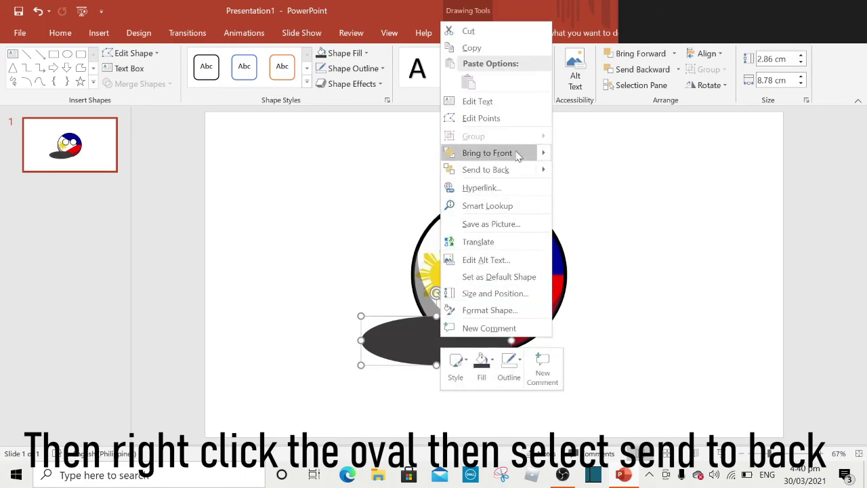
pyautogui.click(487, 169)
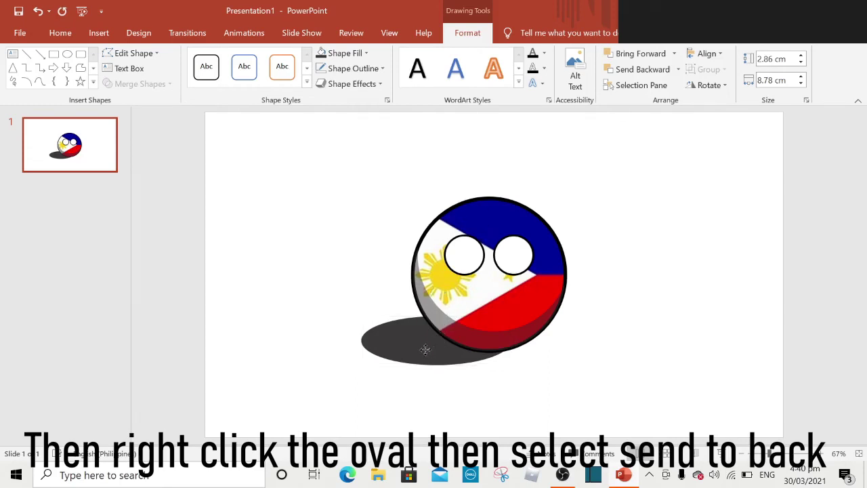
pyautogui.moveTo(427, 349); pyautogui.dragTo(474, 346)
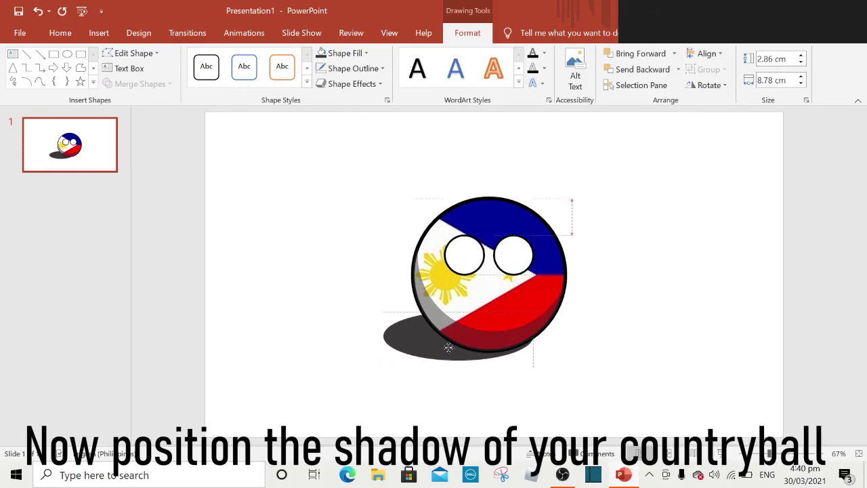
pyautogui.moveTo(473, 346); pyautogui.dragTo(452, 344)
# Resize the shadow oval to 9.91 cm wide by 2.16 cm tall.
pyautogui.moveTo(386, 335); pyautogui.dragTo(371, 334)
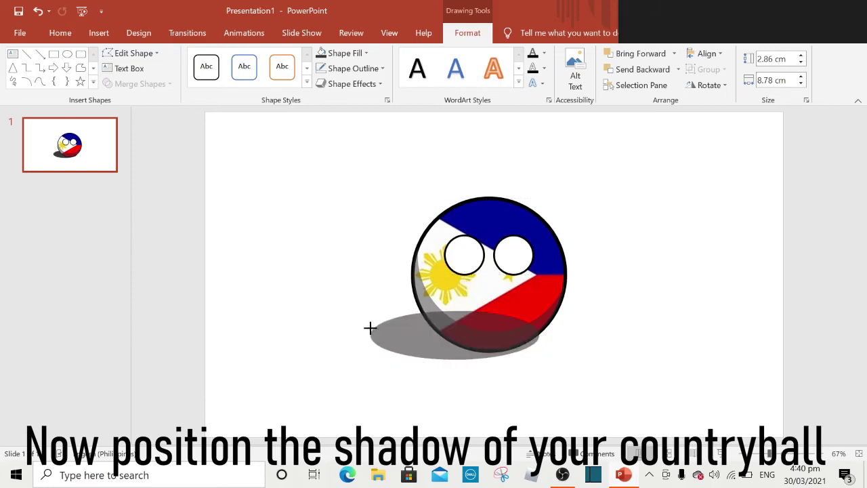
pyautogui.moveTo(455, 311)
pyautogui.mouseDown()
pyautogui.moveTo(455, 322)
pyautogui.moveTo(421, 344)
pyautogui.mouseUp()
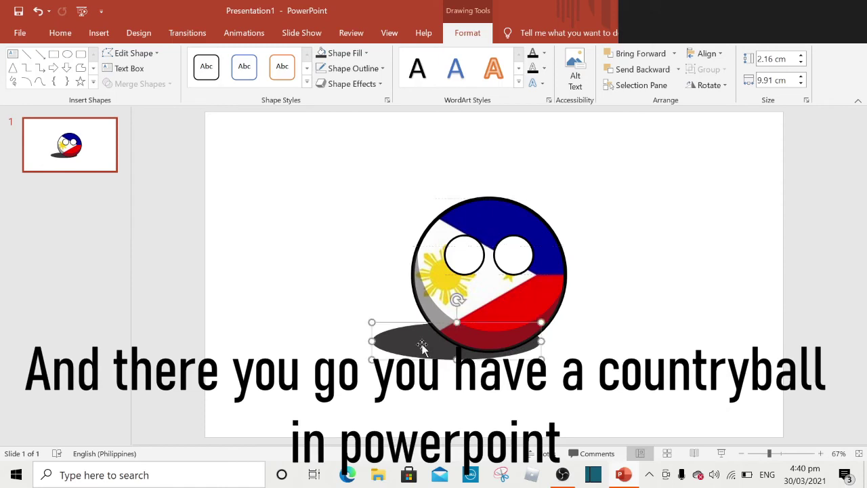
pyautogui.click(213, 222)
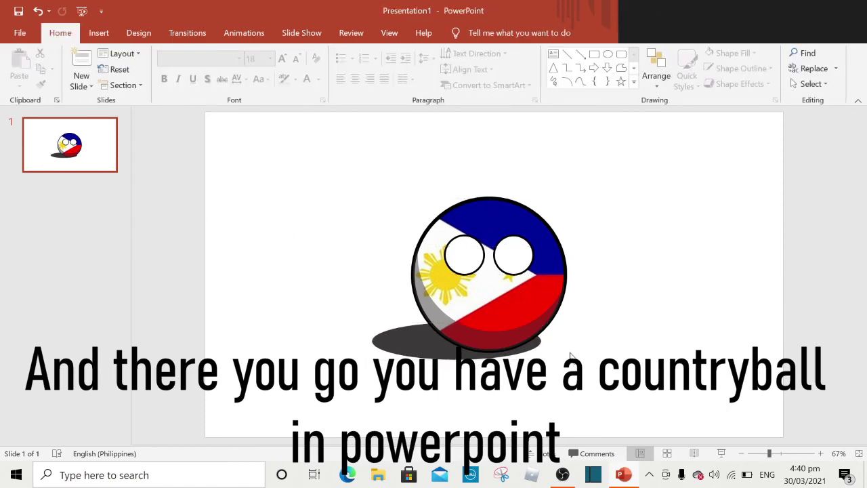